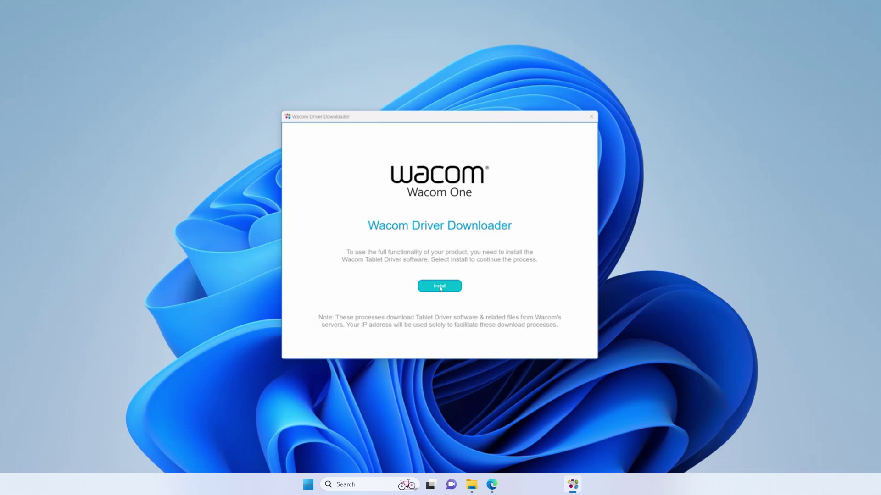
Step: Install the tablet driver, approving admin elevation and accepting the license agreement
left_click(440, 286)
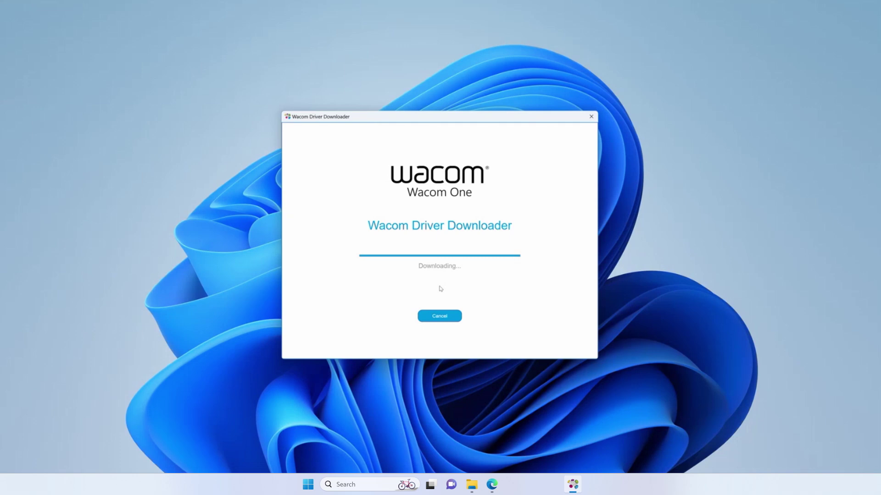
type("Jane Smith")
key("Tab")
type("••")
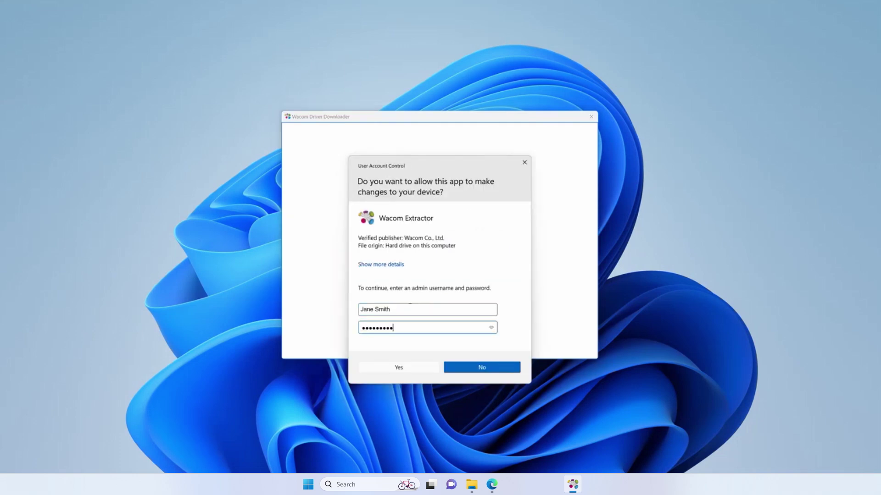
left_click(379, 373)
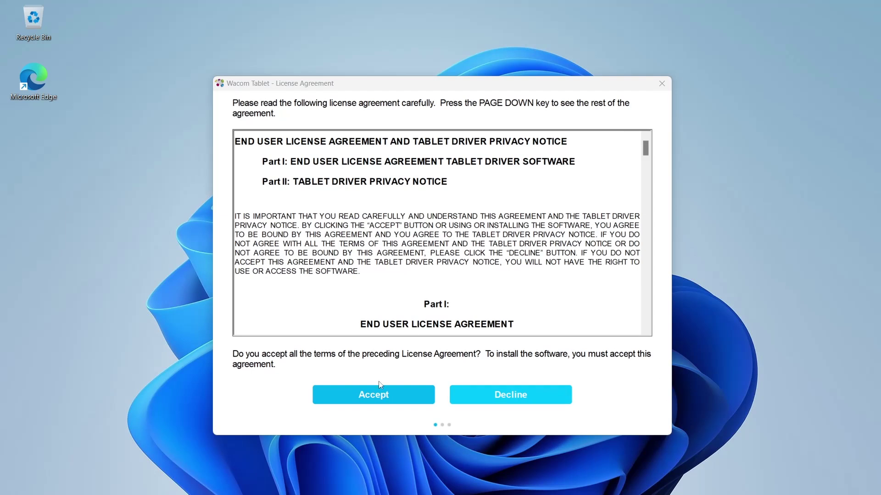
left_click(377, 394)
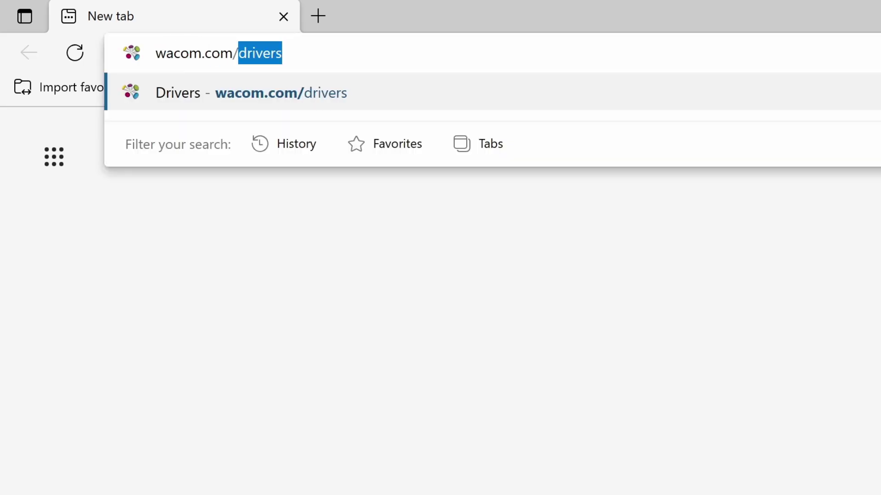
type("drivers")
Step: Load wacom.com/drivers, pick Wacom One and download its Windows driver
key("Return")
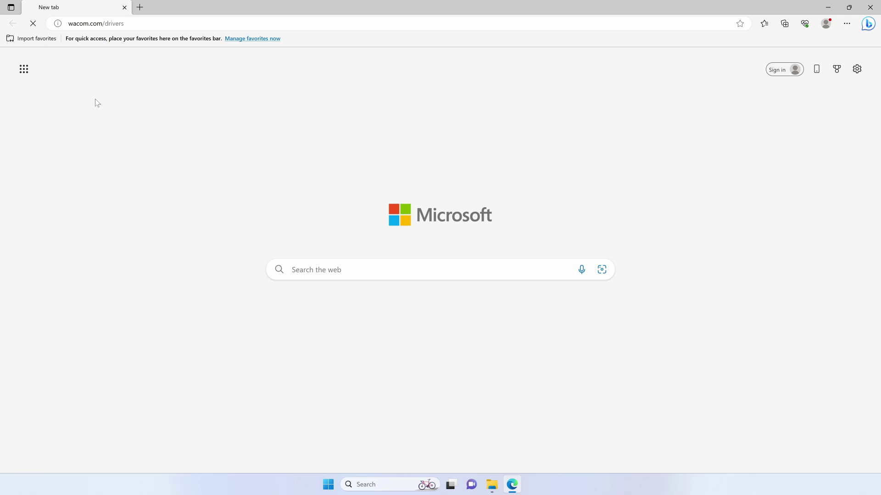
type("w")
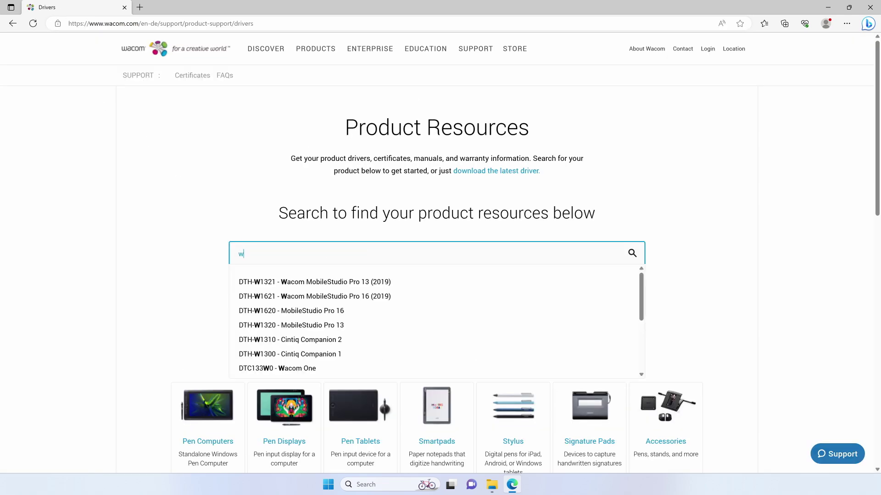
type("acom one")
key("Return")
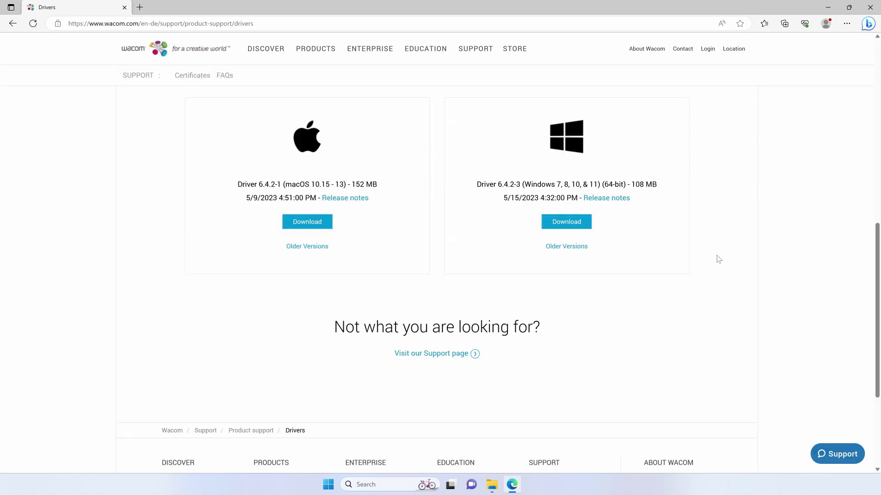
left_click(566, 222)
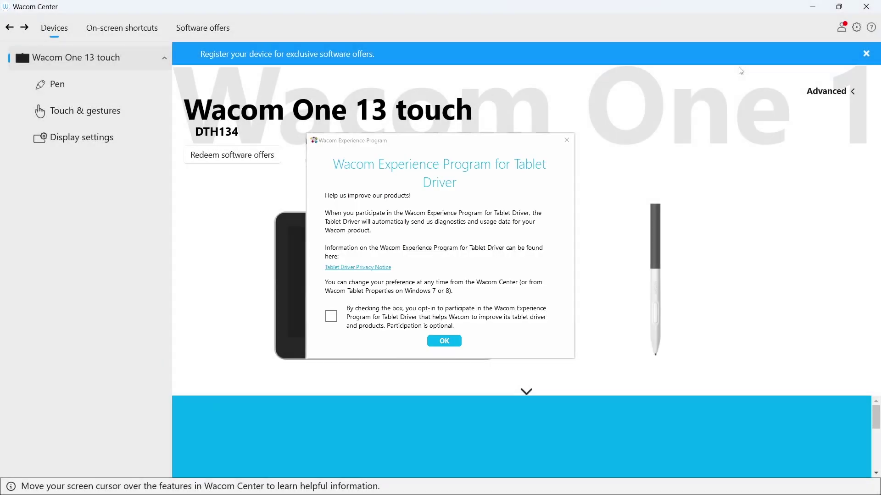
Step: Decline the Experience Program and advance the welcome tour through pen hover, pen buttons and touch control
left_click(444, 342)
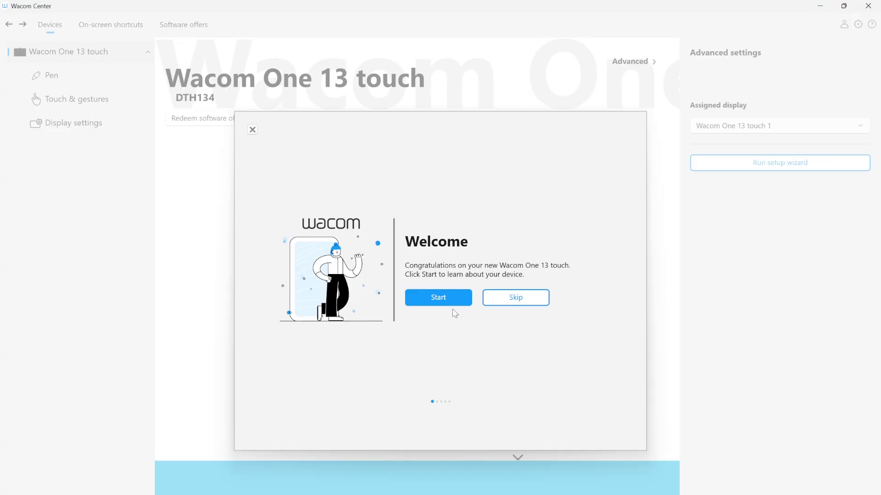
left_click(449, 303)
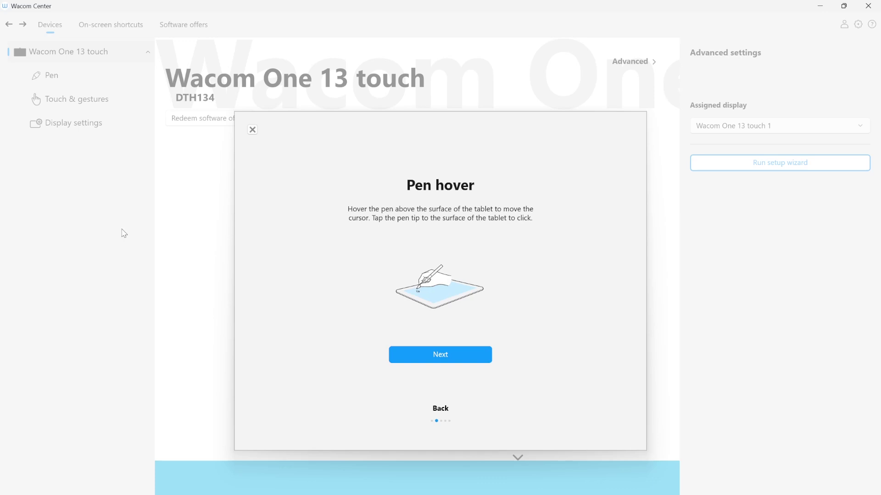
left_click(440, 359)
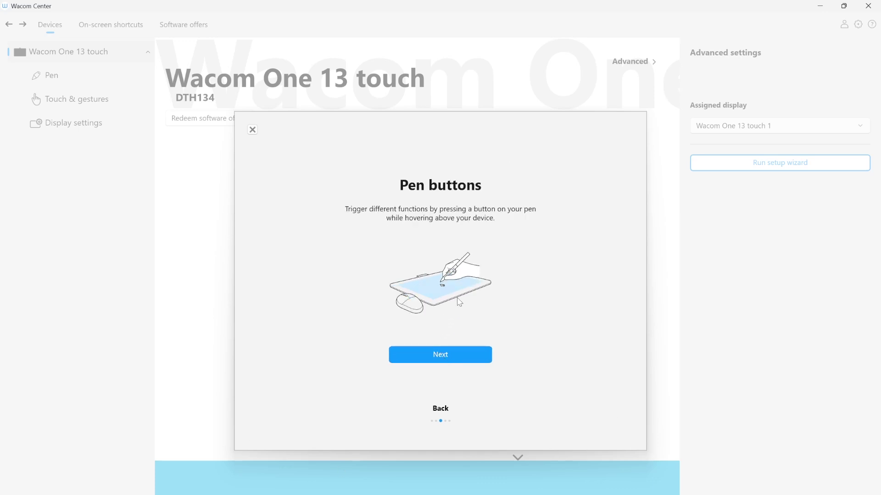
left_click(448, 357)
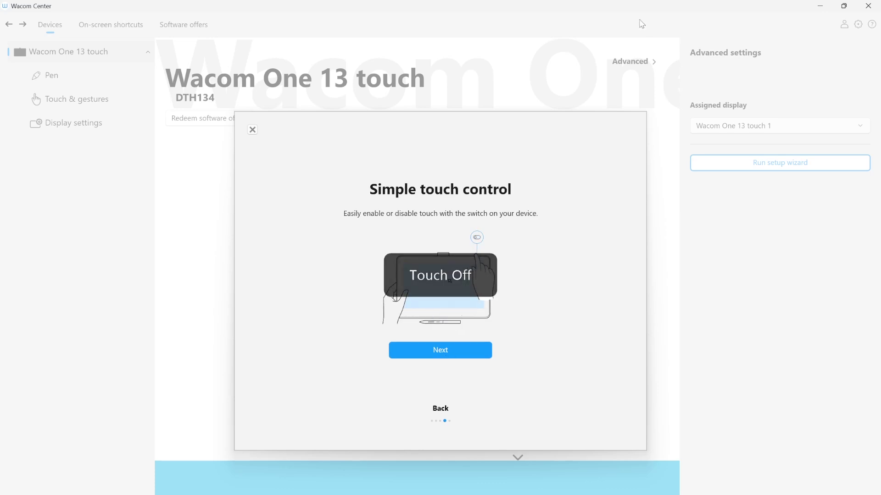
left_click(444, 356)
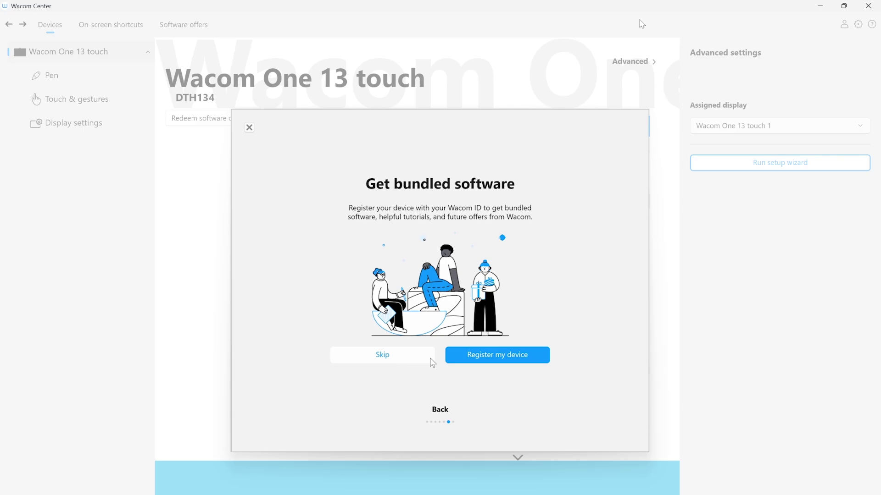
Step: Sign in with the Wacom ID and confirm registration of the Wacom One M
left_click(465, 363)
left_click(161, 190)
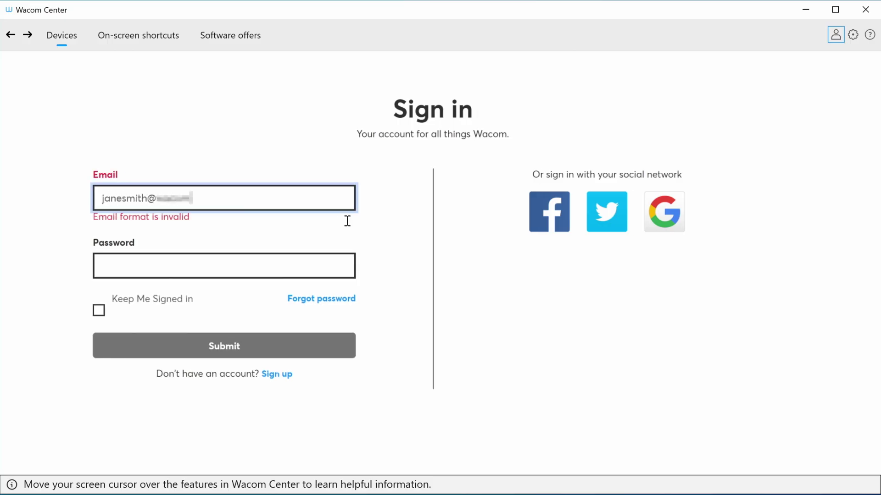
key("Tab")
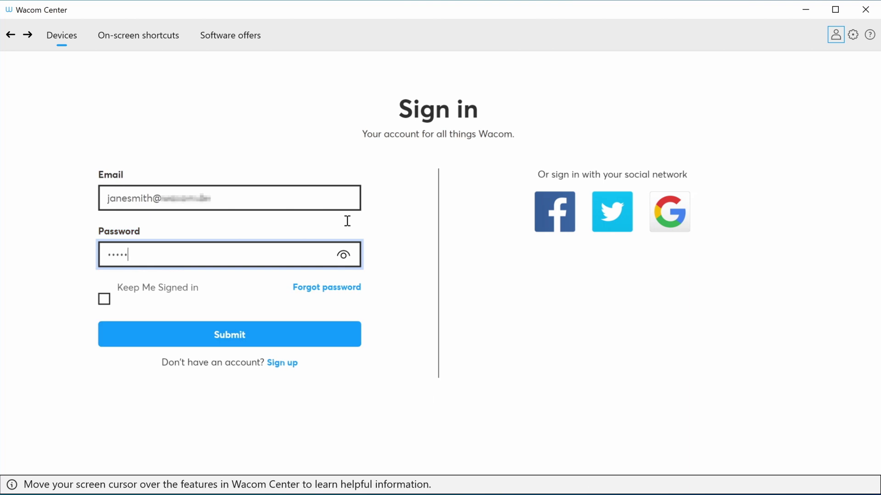
key("Return")
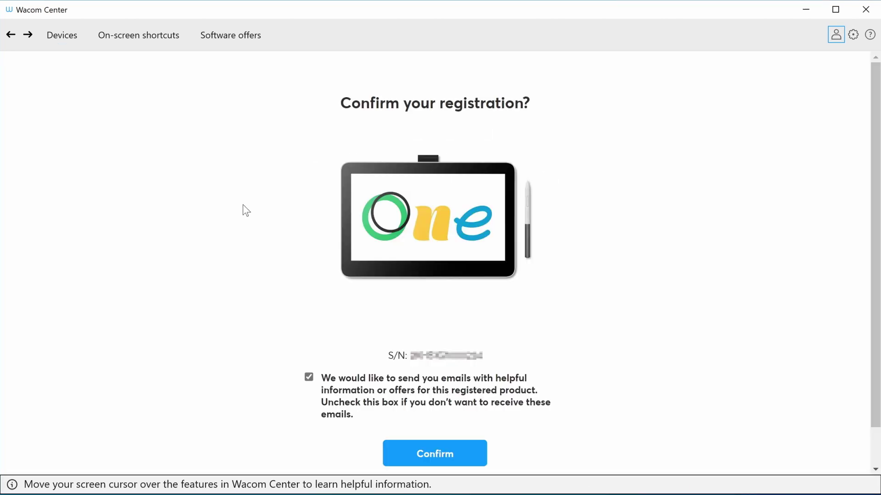
left_click(441, 454)
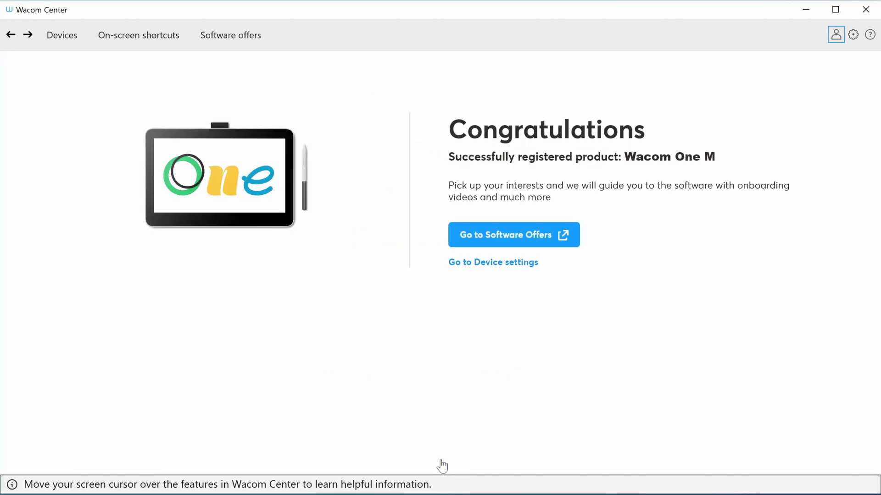
Step: Browse software offers filtered to Photo editing, then launch the Learn and Connect web page
left_click(507, 247)
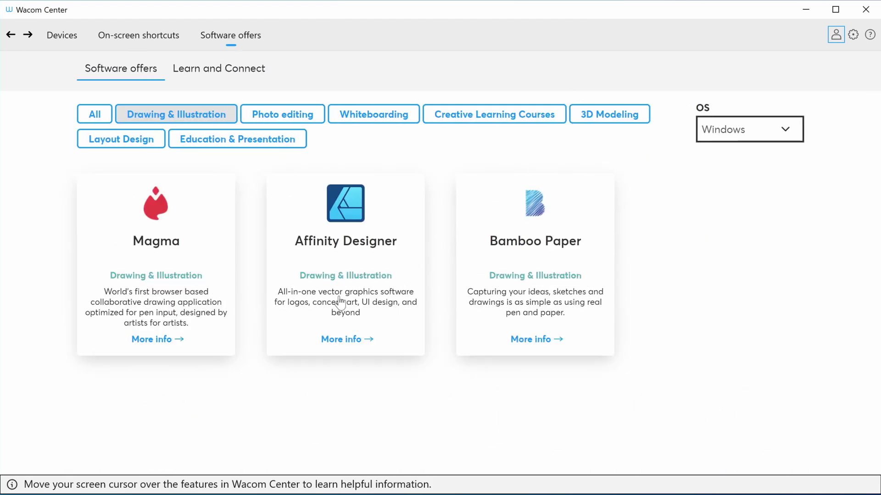
left_click(293, 120)
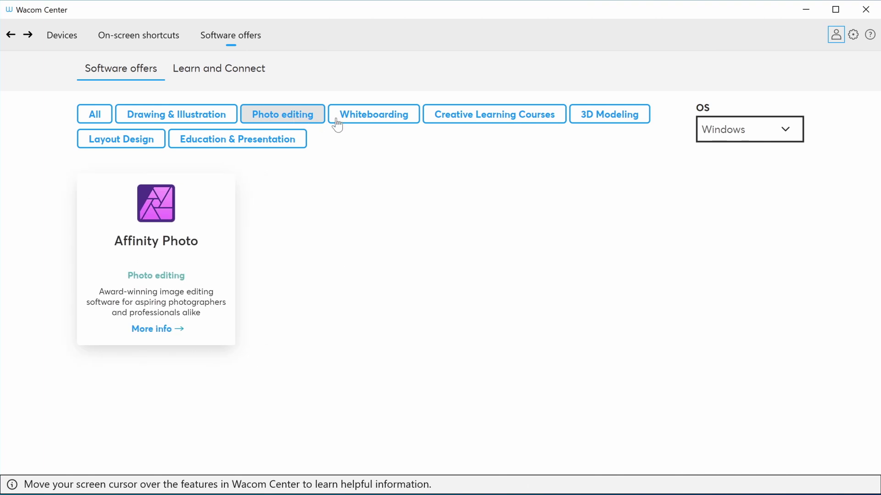
left_click(243, 75)
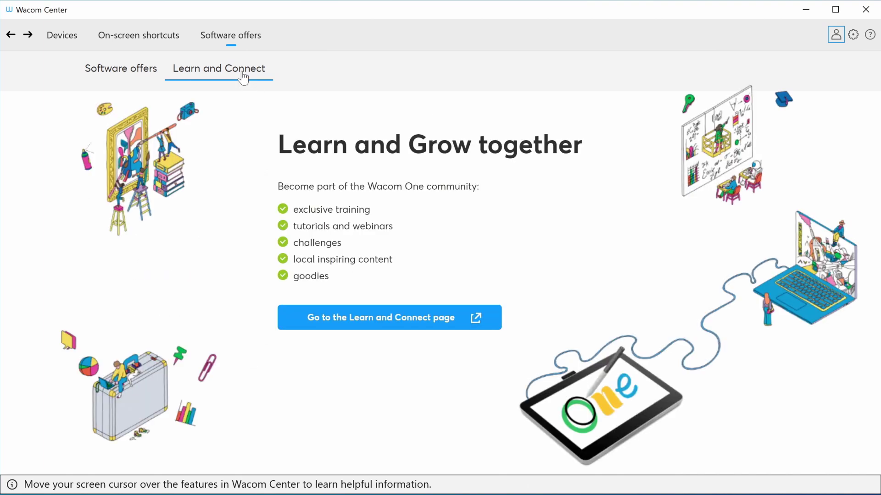
left_click(351, 328)
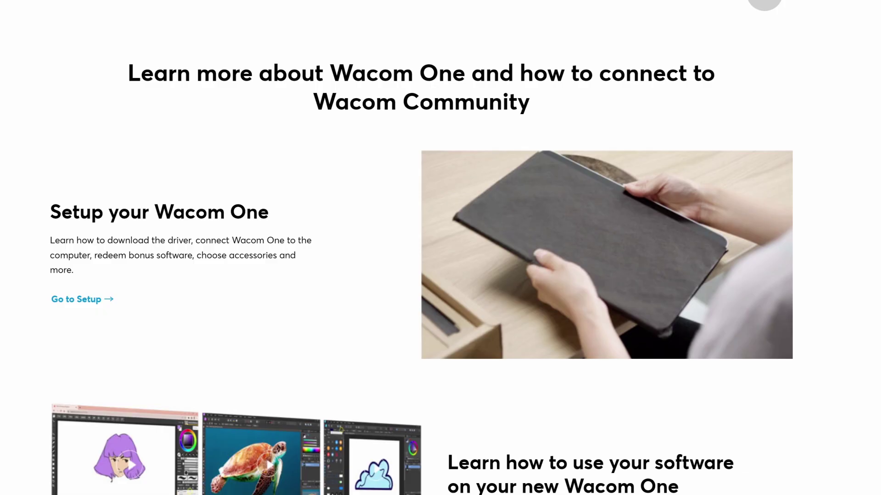
scroll(440, 248, "down", 2)
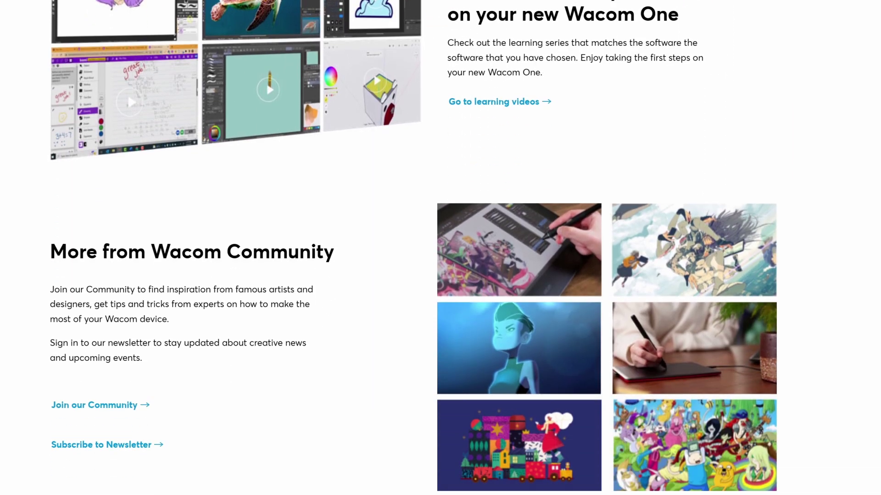
scroll(441, 248, "up", 4)
scroll(441, 248, "up", 5)
scroll(441, 248, "up", 1)
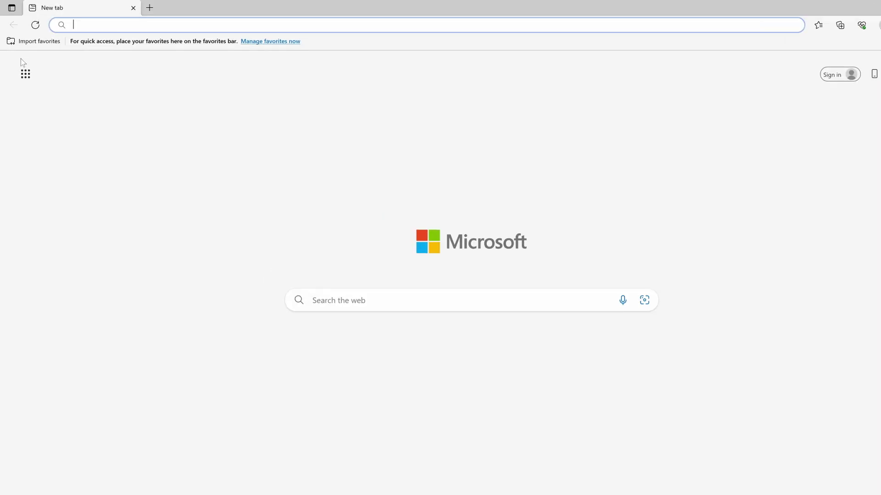
type("s")
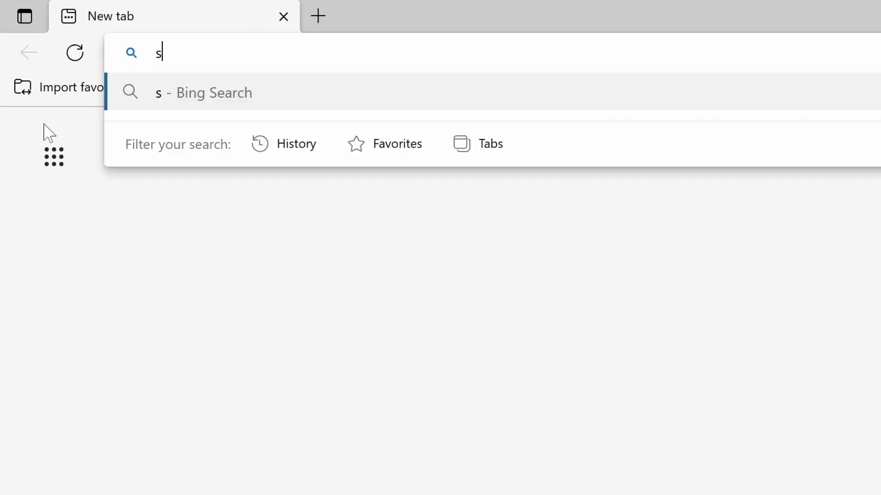
type("tart.wacom.")
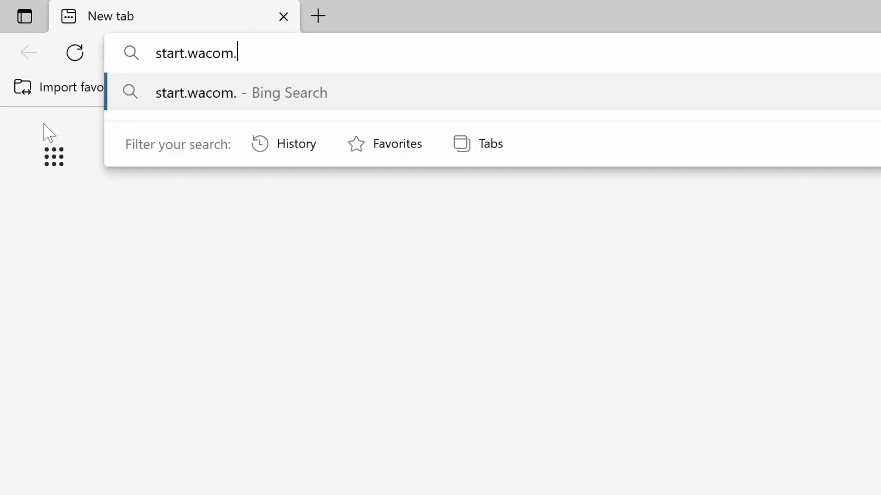
type("one")
Step: Load start.wacom.one and view the Wacom One pen display getting-started guide from the top
key("Return")
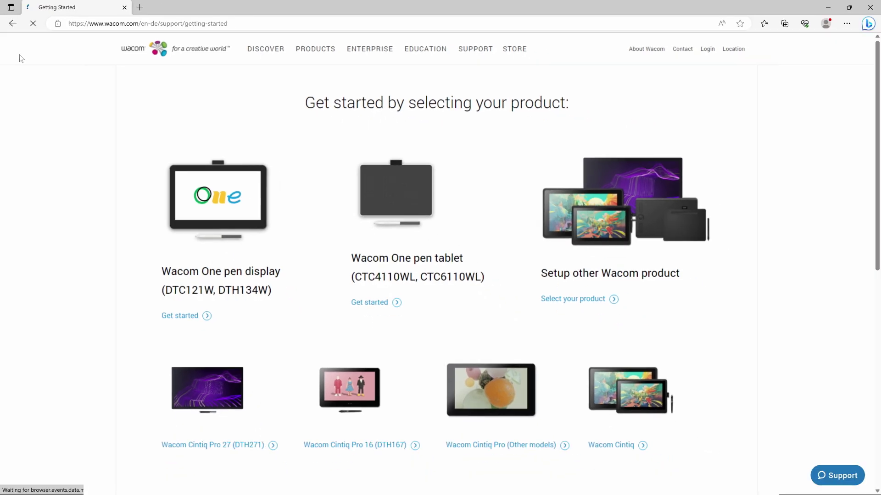
left_click(181, 317)
scroll(847, 180, "down", 7)
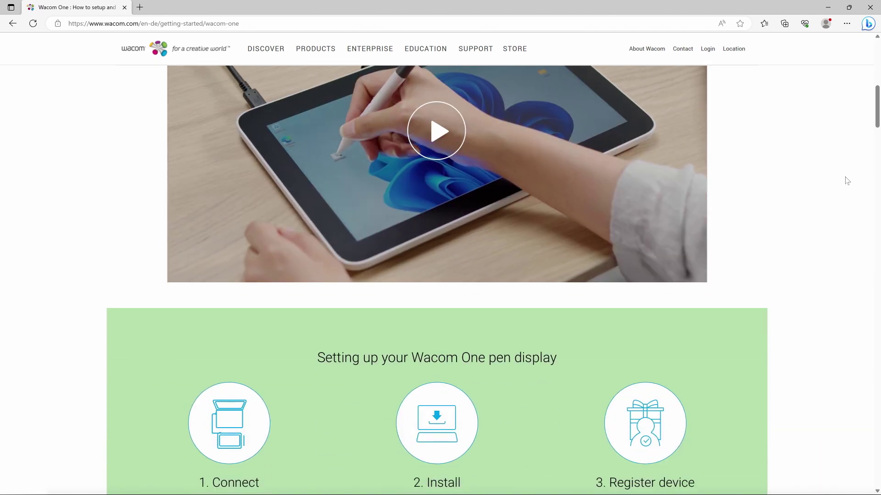
scroll(847, 180, "down", 3)
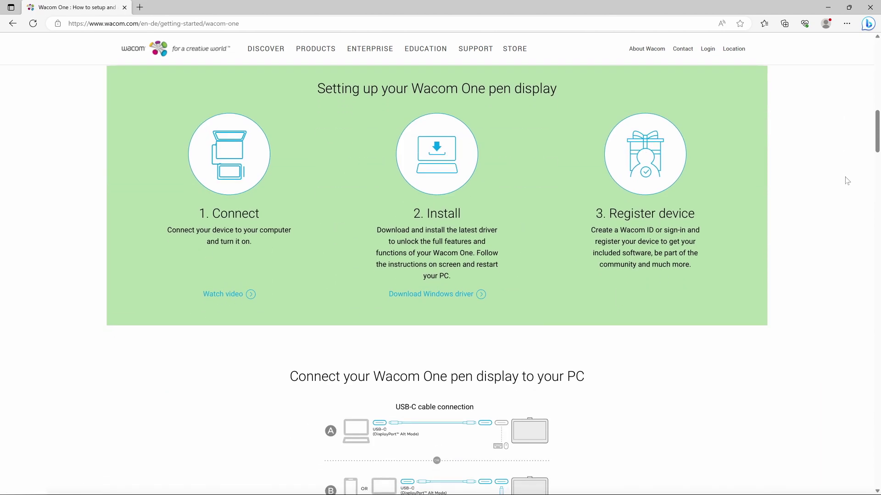
scroll(846, 180, "down", 5)
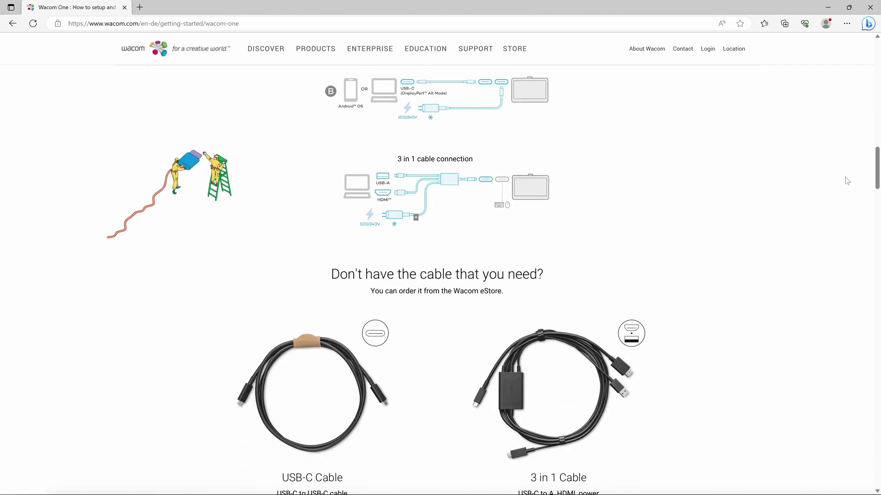
scroll(847, 181, "down", 1)
scroll(847, 180, "down", 1)
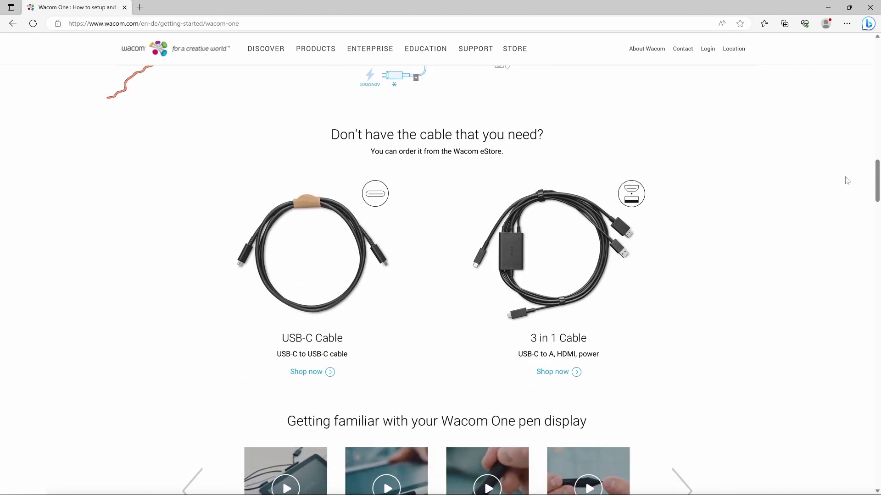
key("Home")
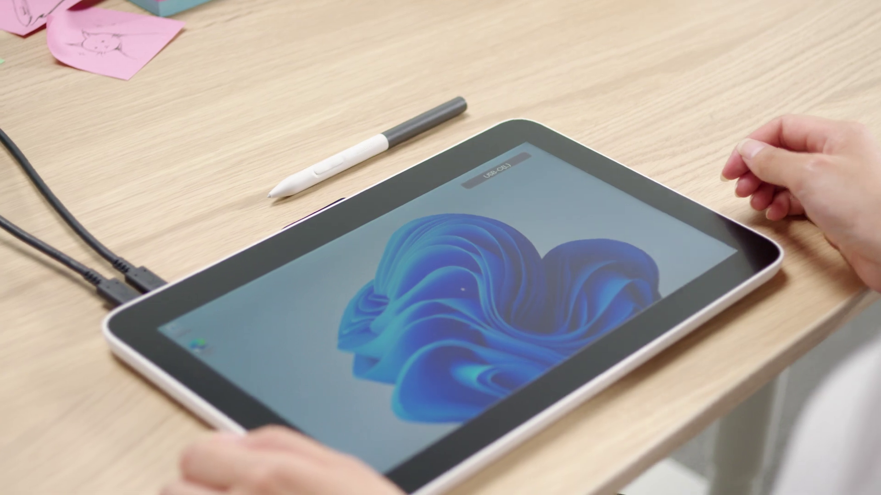